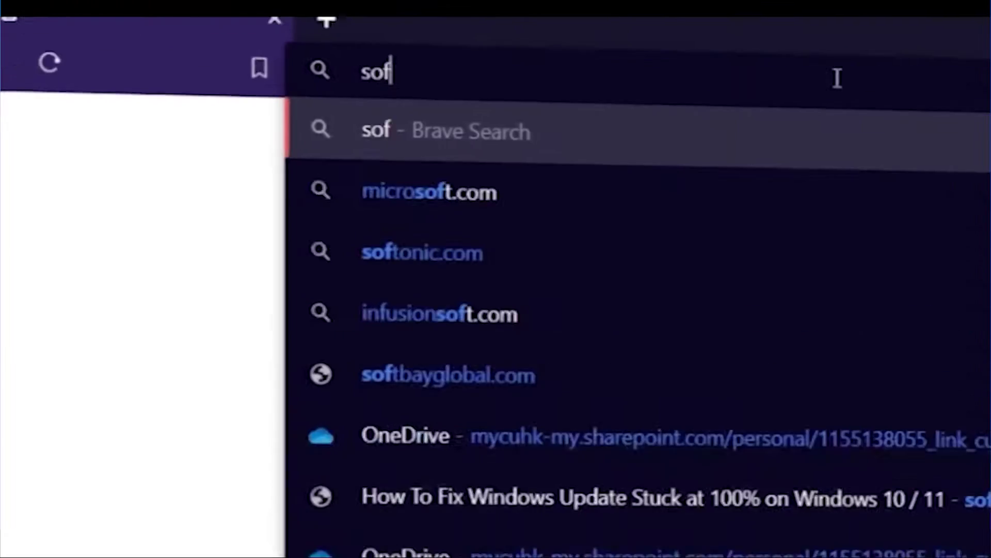
Load tbayglobal.com and bring up the site's problem submission form.
text(tbayglobal.com)
key(Return)
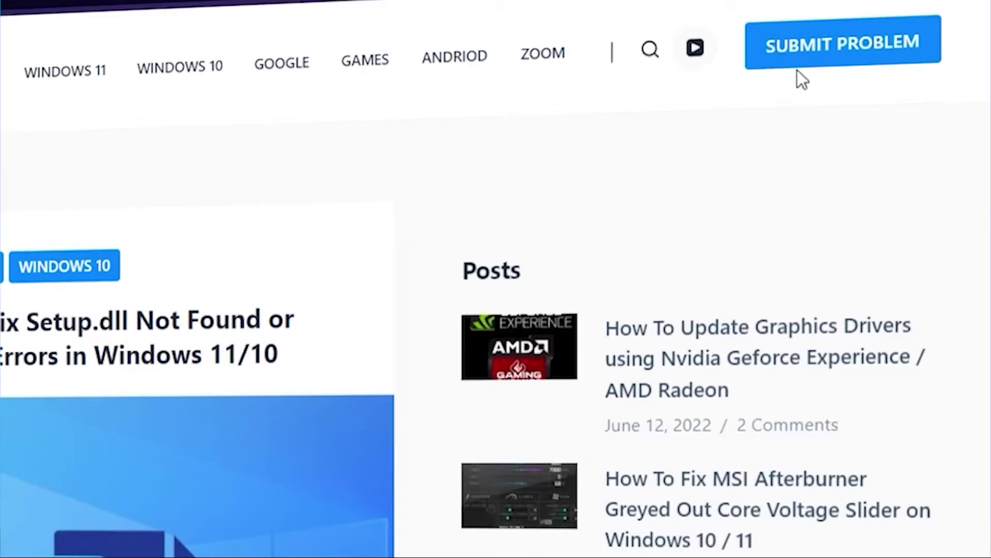
click(847, 60)
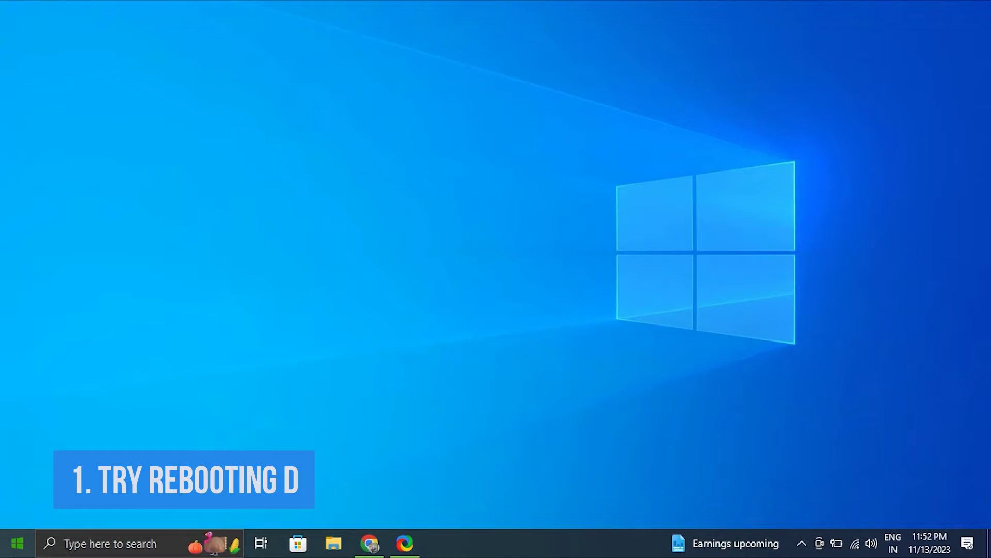
Show the Start menu's power options, then dismiss them without restarting.
click(17, 542)
click(17, 509)
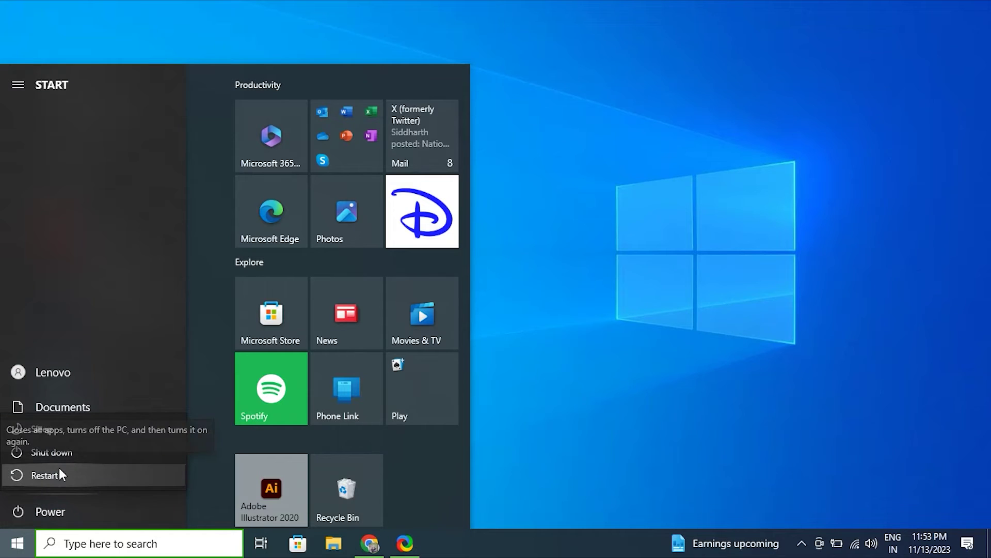
key(Escape)
key(Escape)
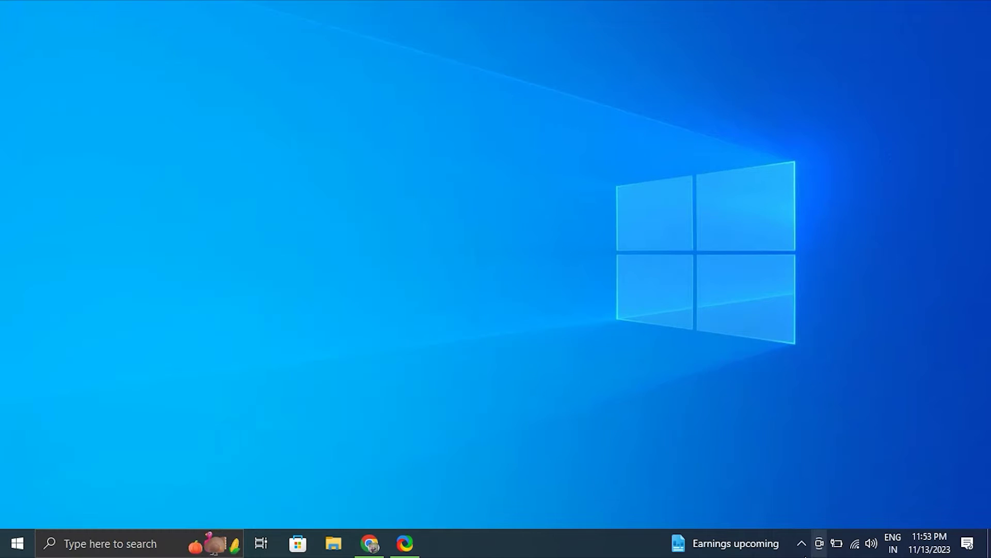
click(801, 543)
click(589, 503)
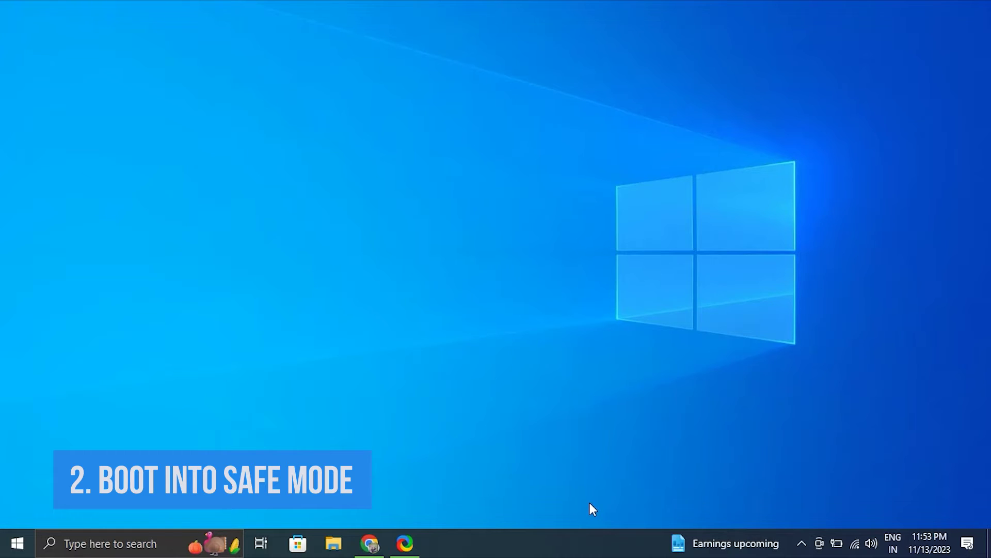
Search 'RECO' in Settings and choose Recovery options.
key(super+i)
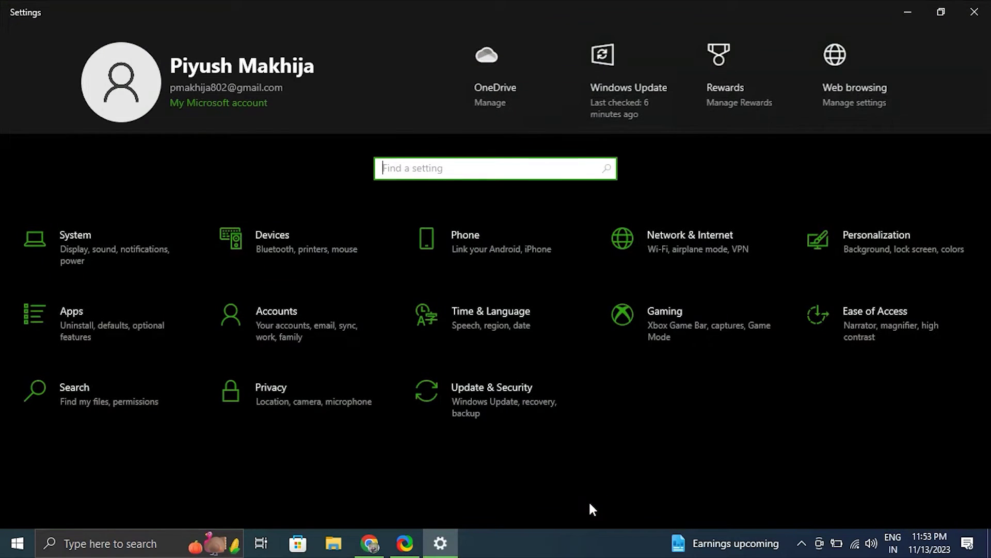
click(64, 243)
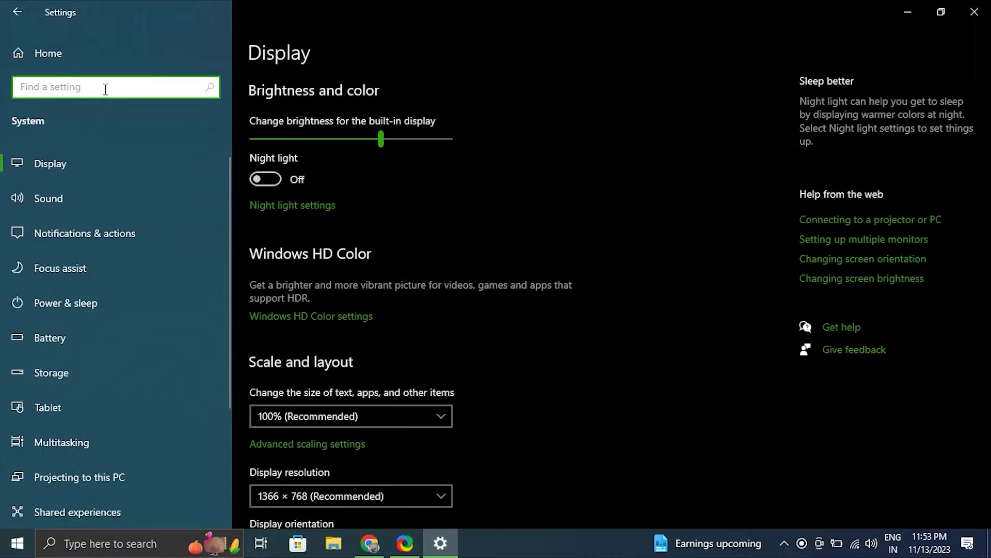
text(RECO)
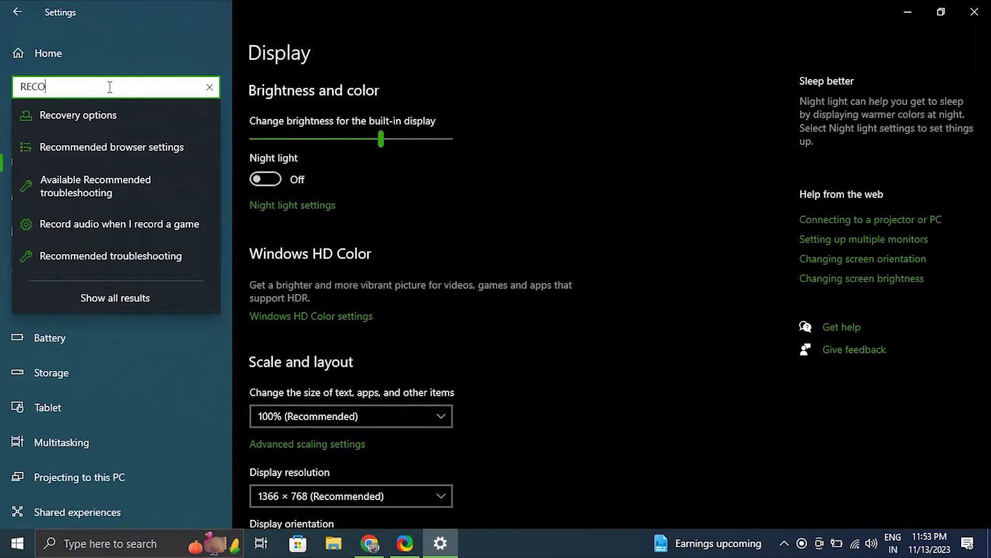
click(109, 112)
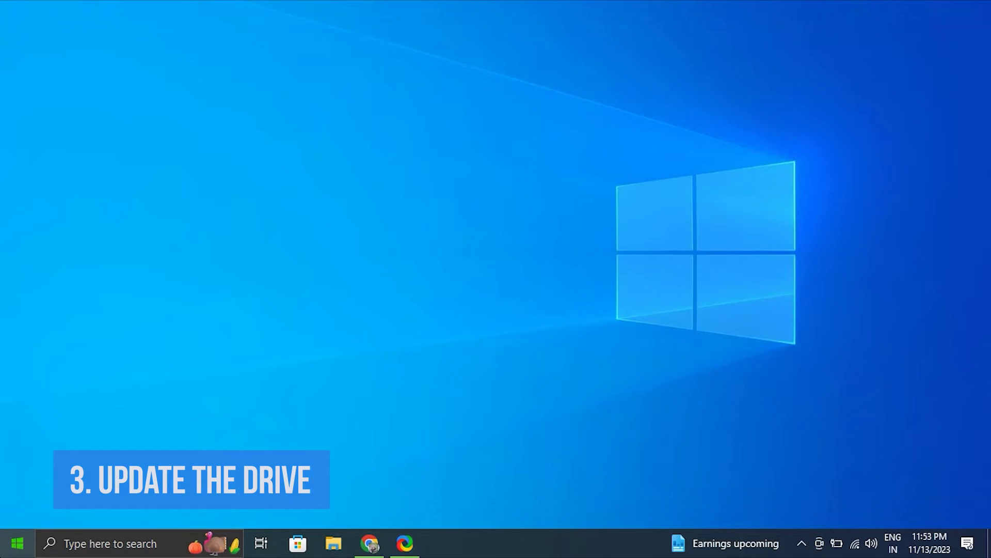
Choose Update driver for the NVIDIA GeForce 920MX under Display adapters in Device Manager.
right_click(17, 543)
click(88, 240)
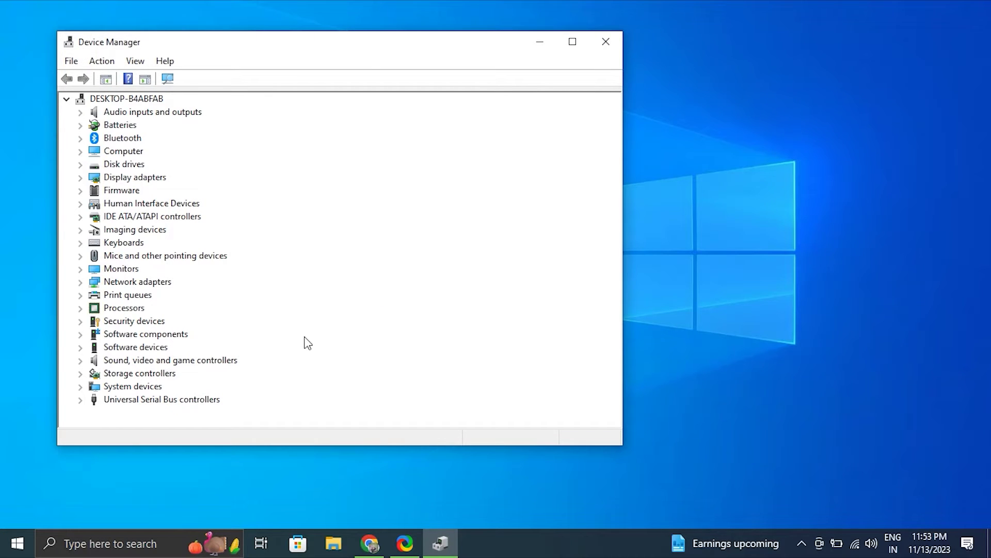
click(81, 178)
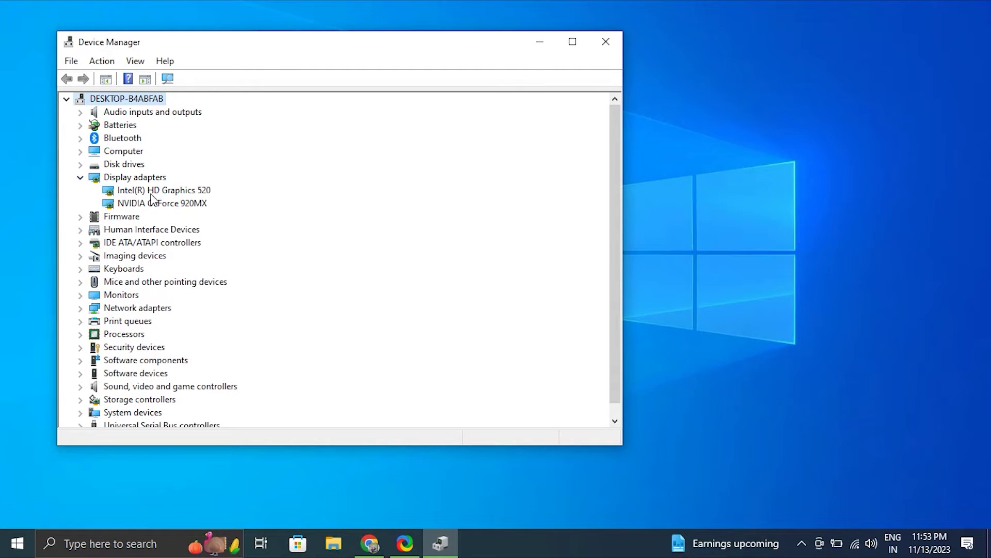
right_click(178, 205)
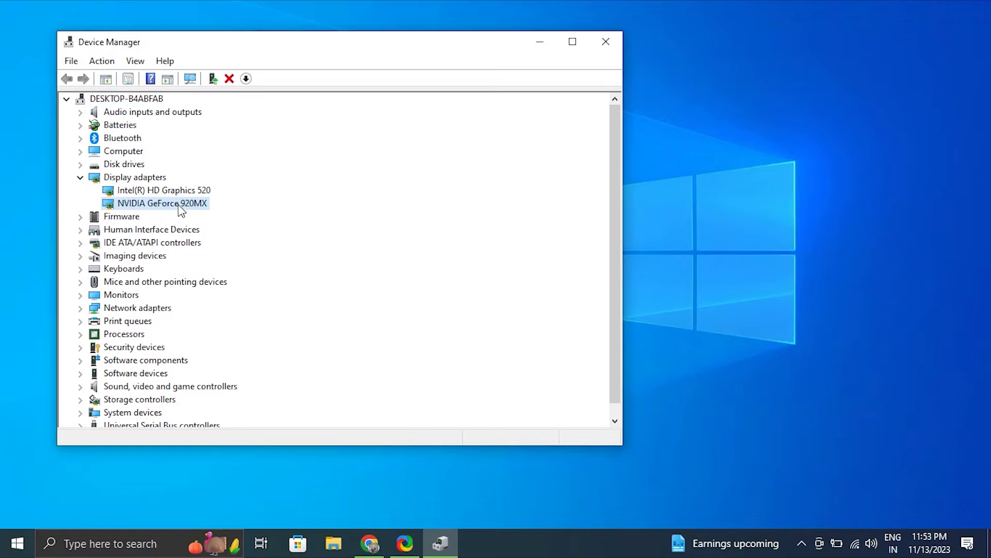
click(253, 216)
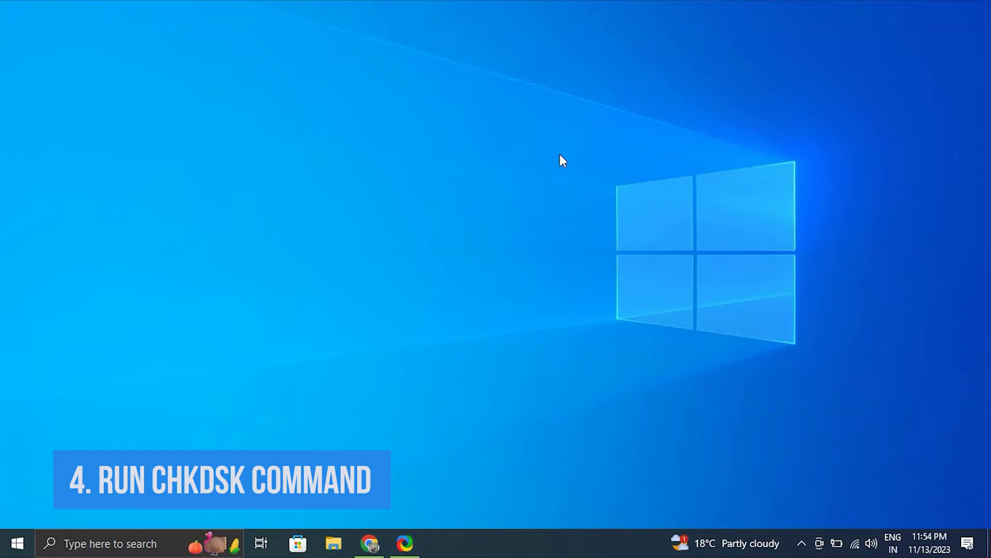
Run chkdsk /f C: in a Command Prompt launched as administrator from search.
click(126, 552)
text(co)
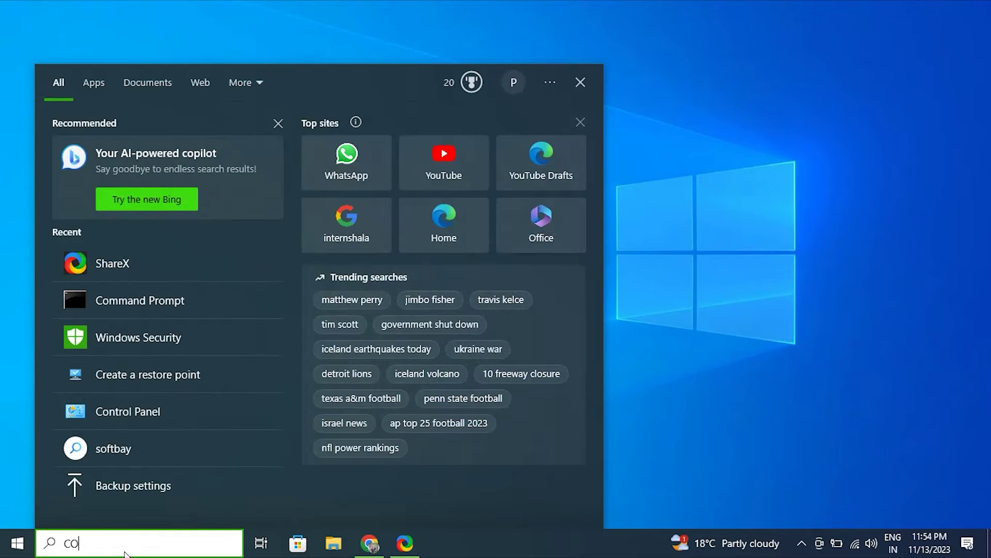
text(MM)
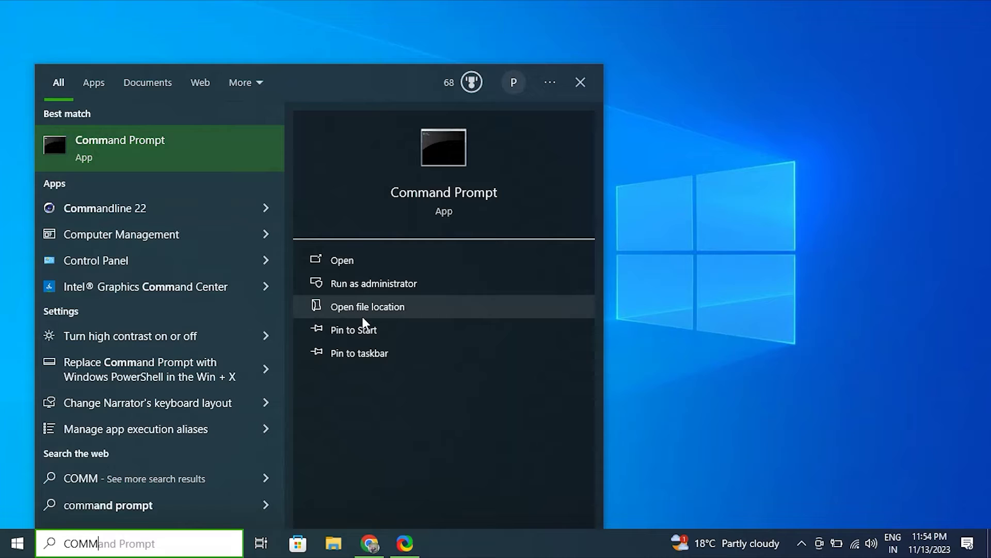
click(363, 291)
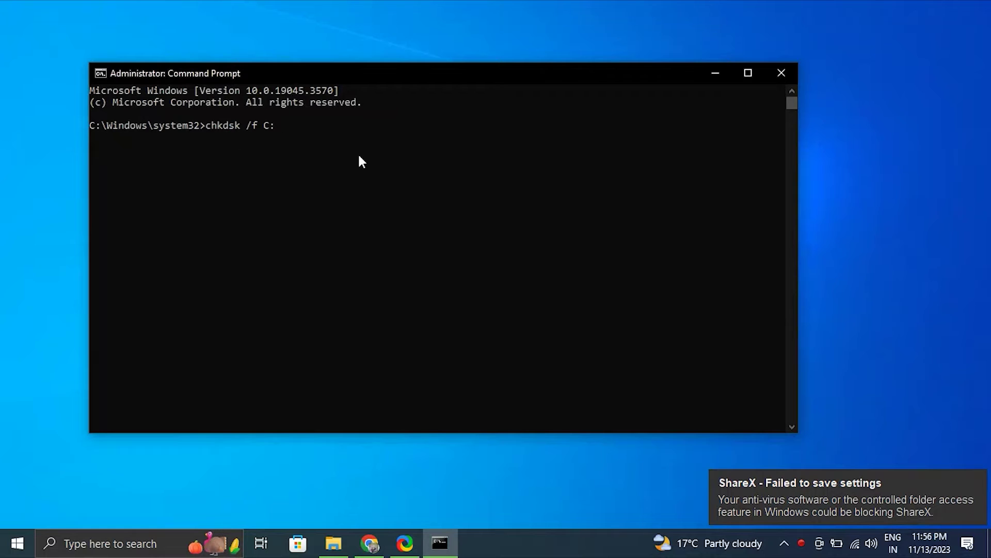
key(Return)
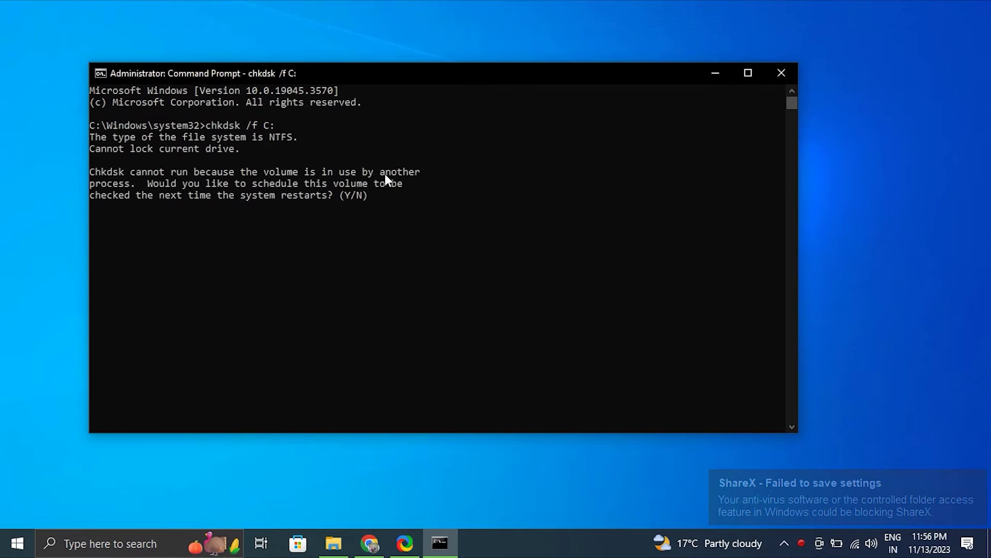
click(352, 196)
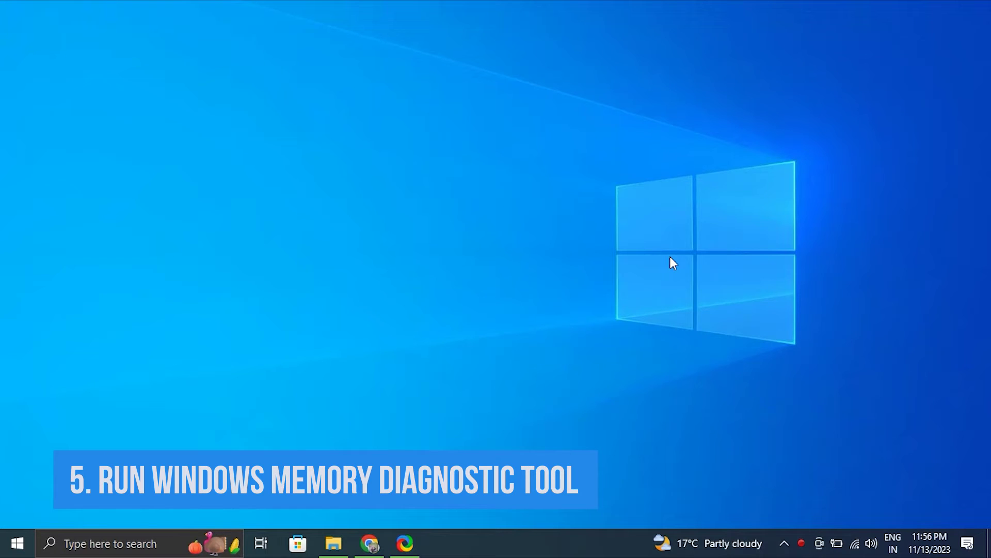
Run mdsched.exe from the Run dialog to bring up Windows Memory Diagnostic.
key(super+r)
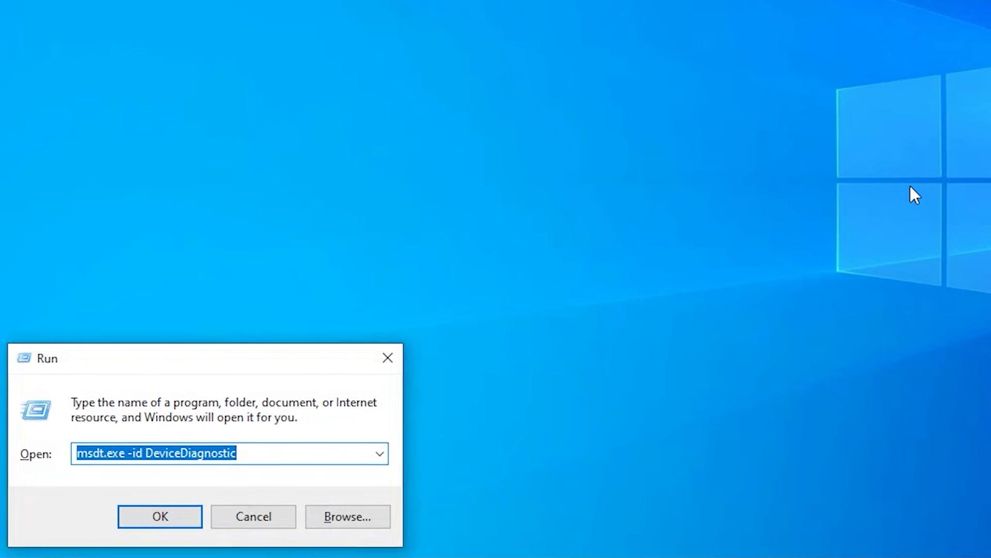
text(MDS)
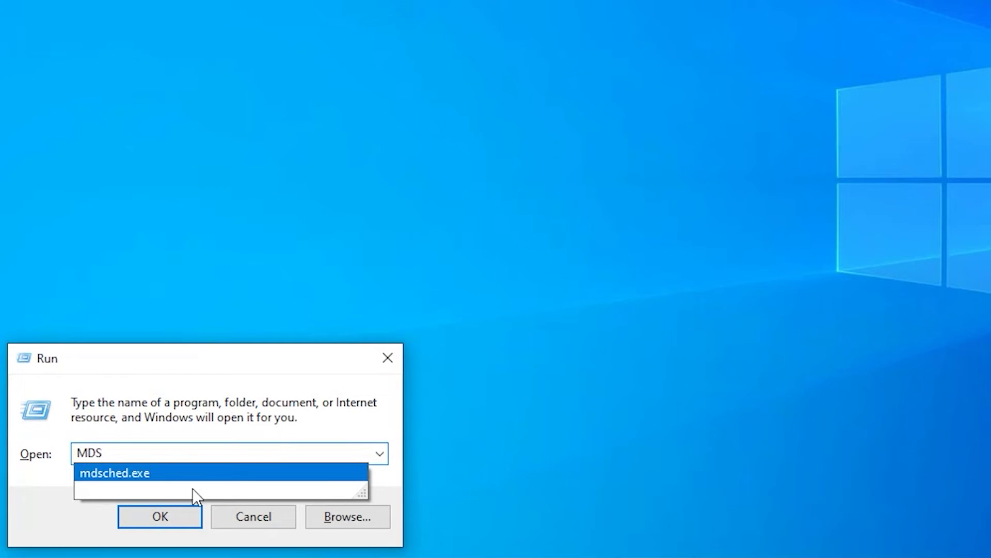
click(164, 472)
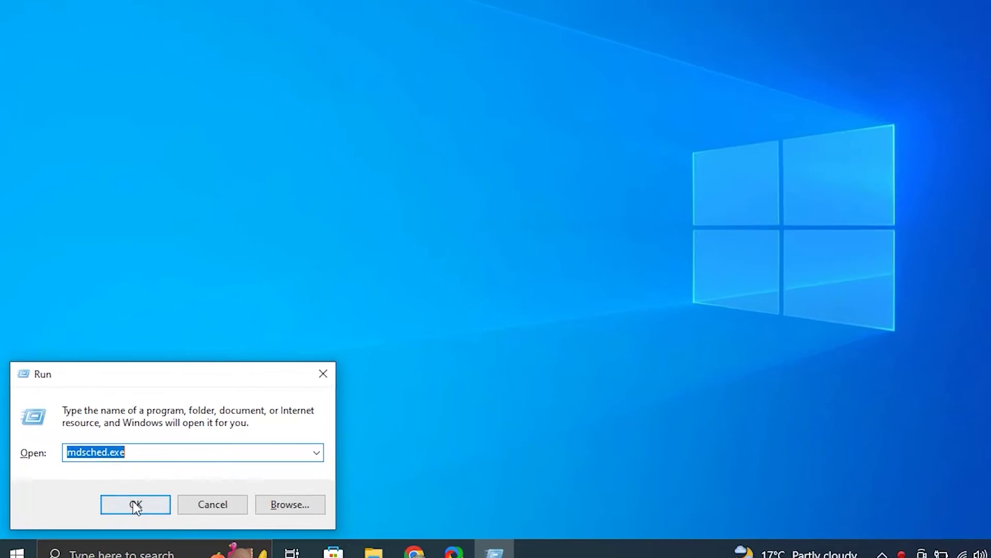
click(160, 519)
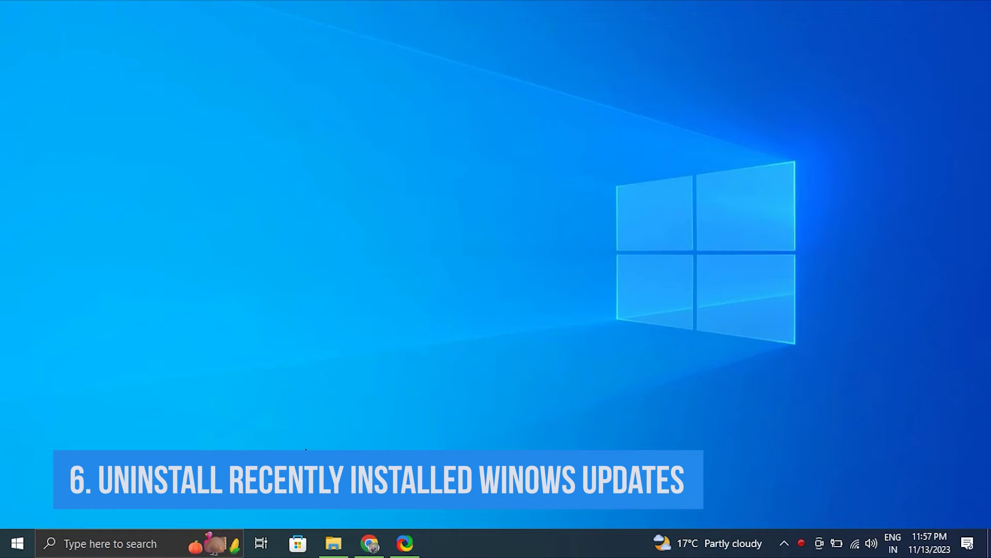
Reach installed updates via Windows Update's update history and right-click an update to uninstall it.
key(super+i)
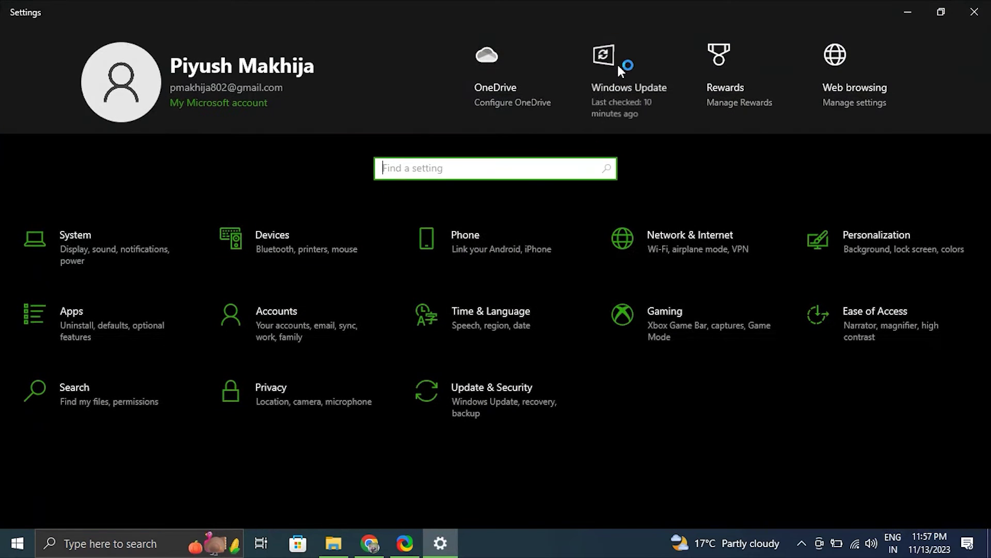
click(619, 66)
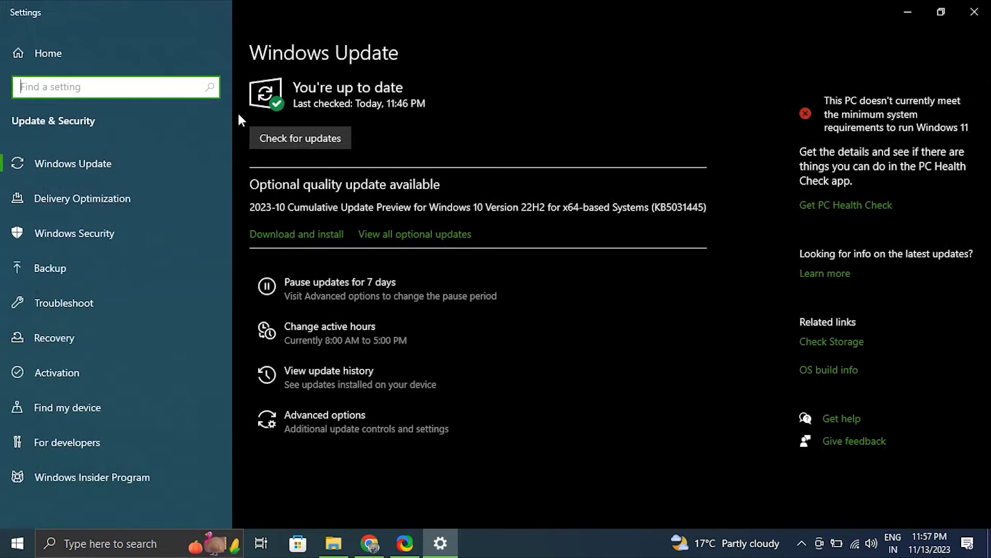
click(335, 367)
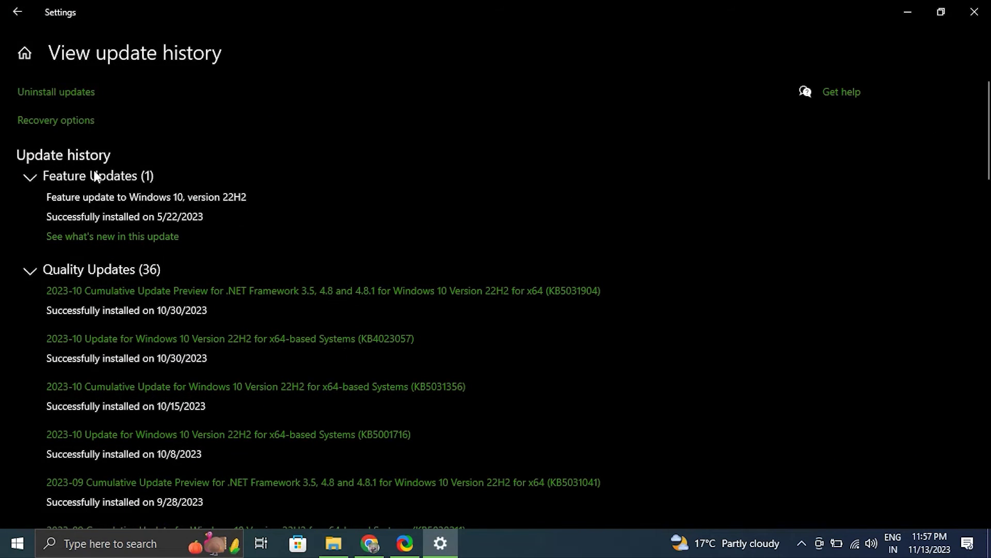
click(59, 92)
right_click(290, 242)
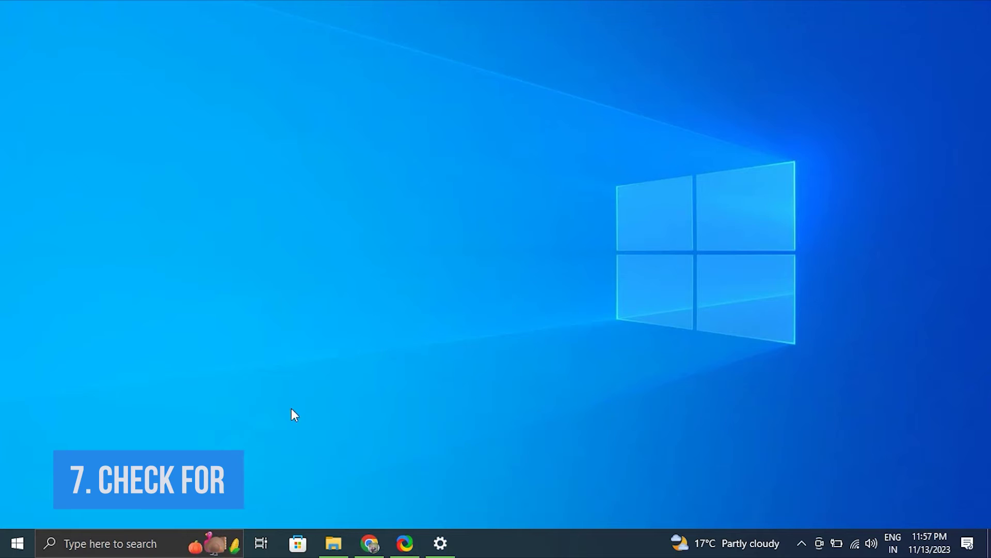
Maximize Windows Security and select Full scan in Virus & threat protection's scan options.
click(71, 551)
text(WINDOW)
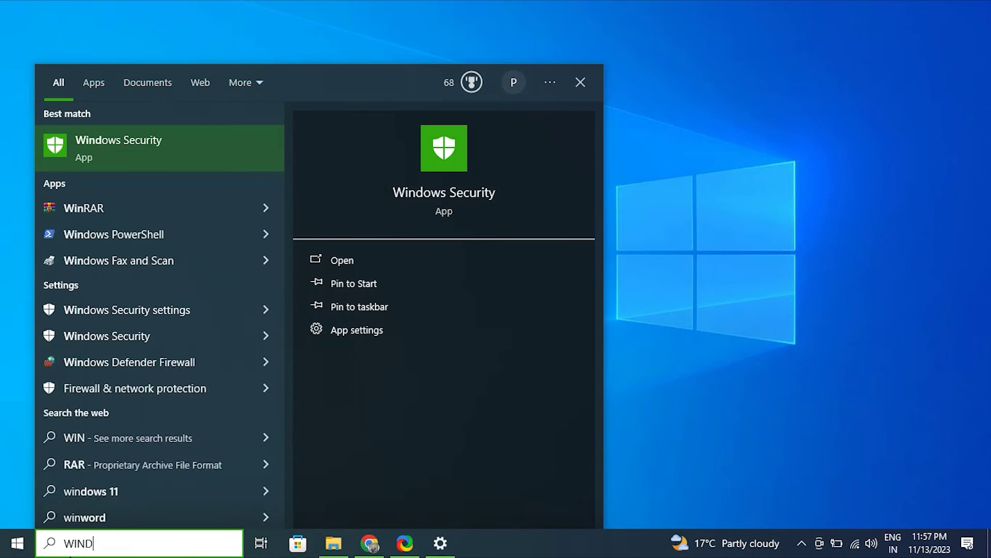
click(112, 136)
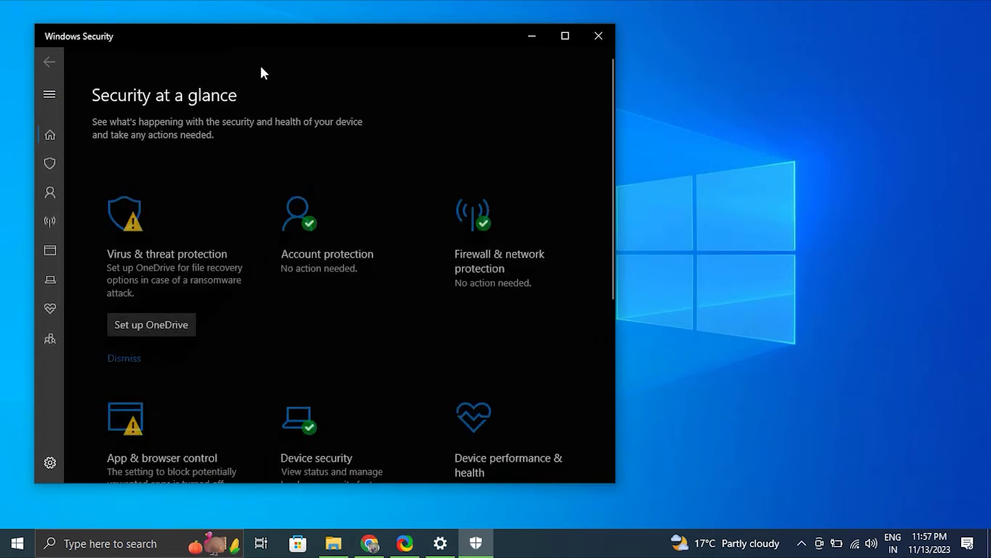
click(565, 35)
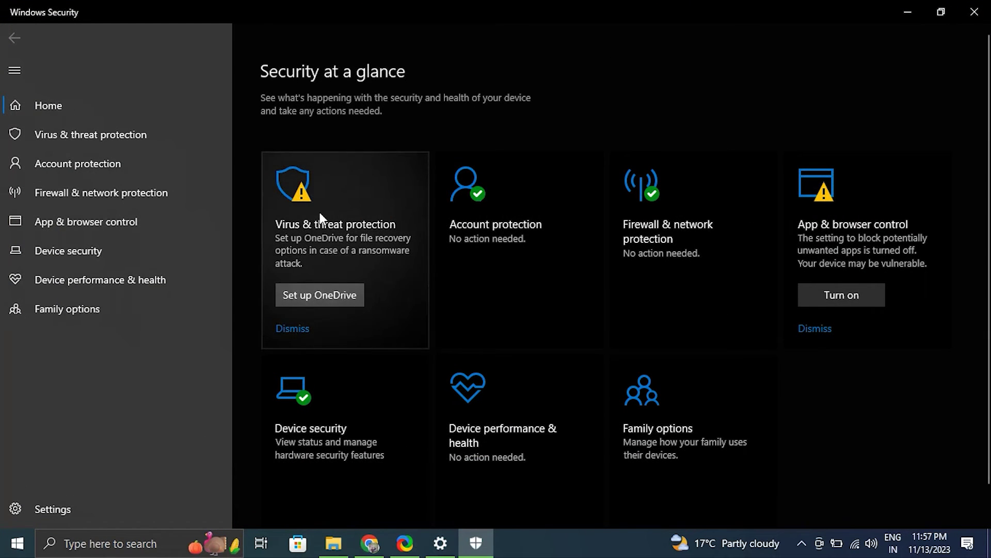
click(320, 212)
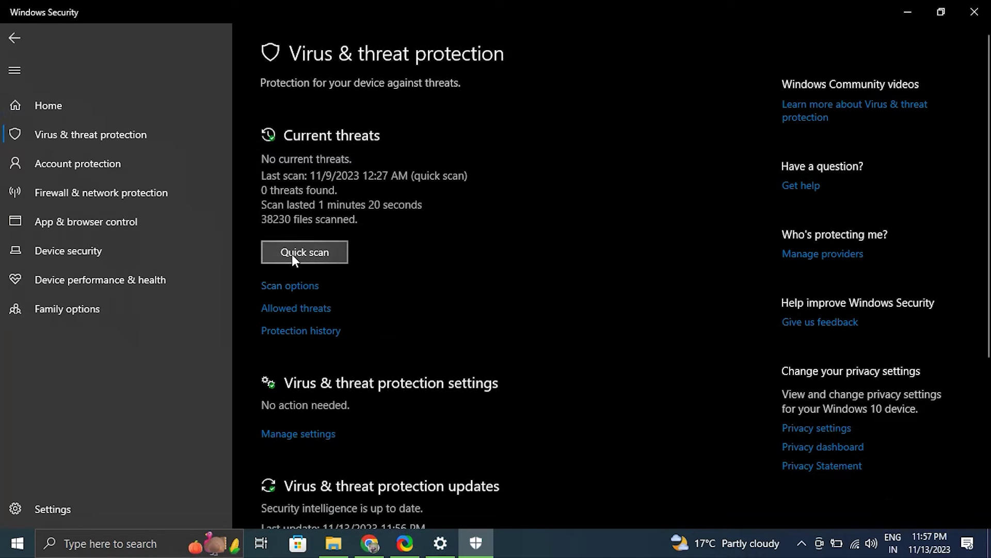
click(296, 283)
click(280, 343)
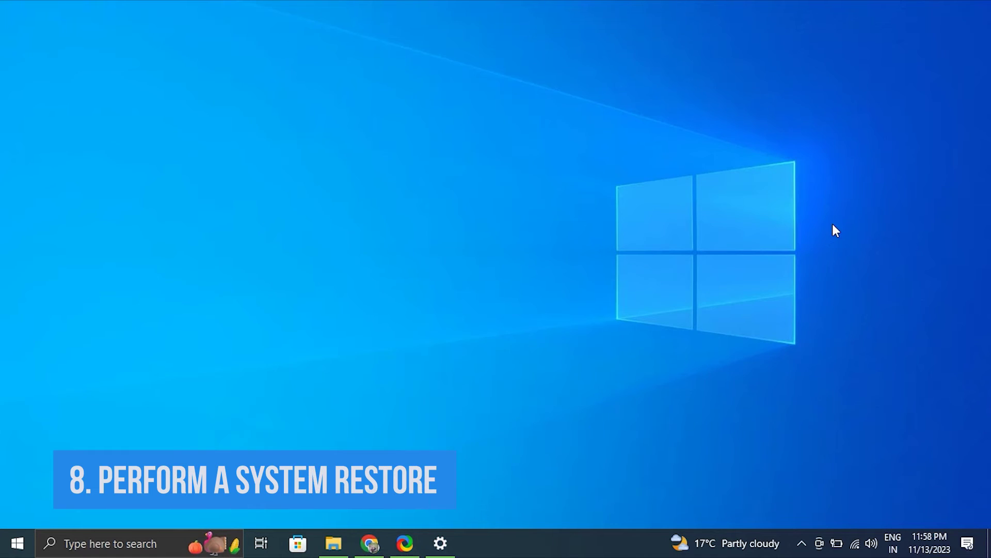
Check System Restore for restore points, cancel the empty wizard, then choose Create.
click(110, 542)
text(CREA)
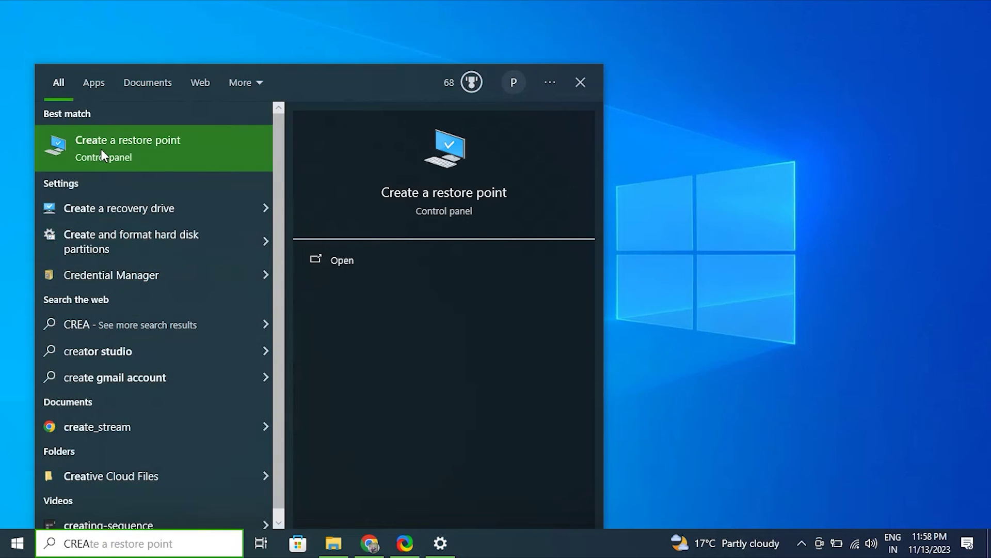
click(102, 148)
drag(334, 102, 569, 102)
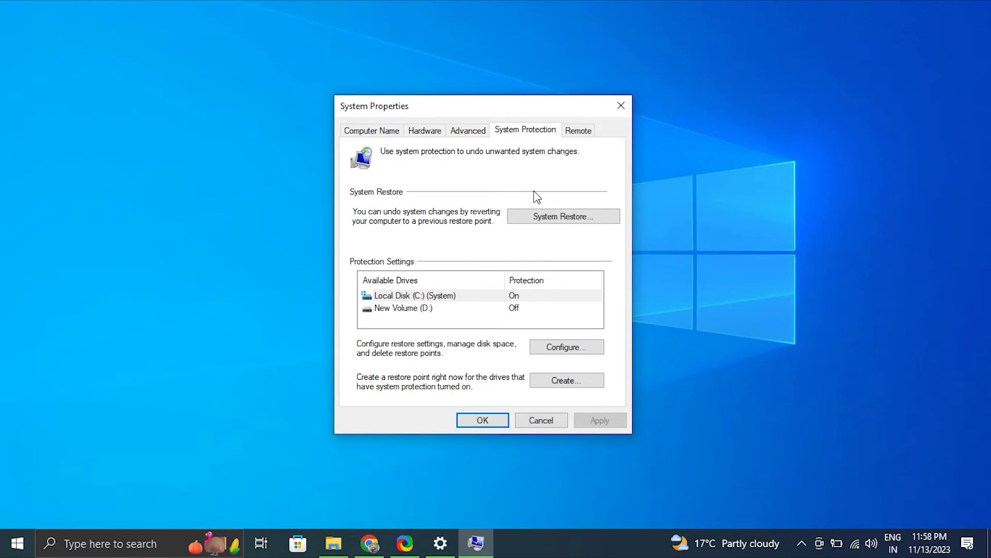
click(560, 219)
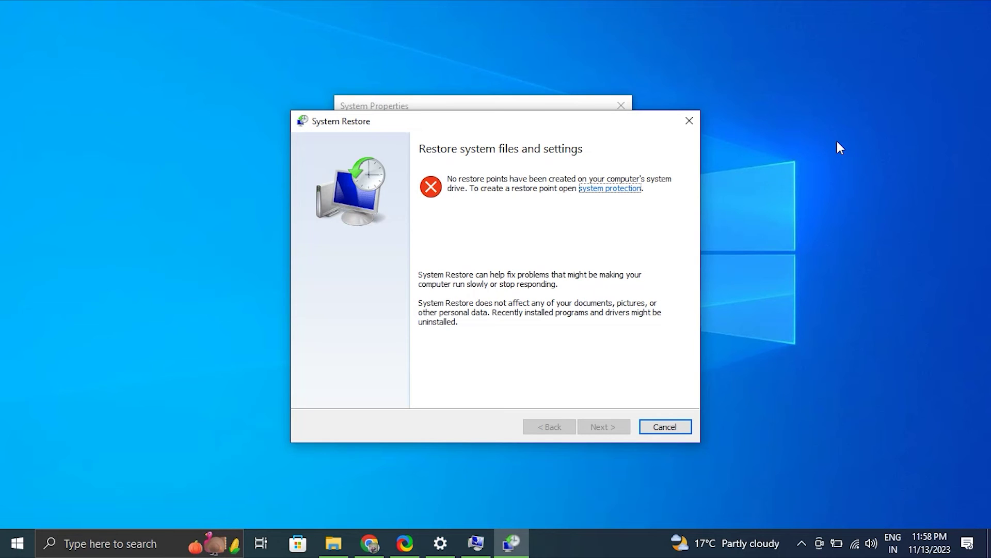
click(689, 120)
click(578, 383)
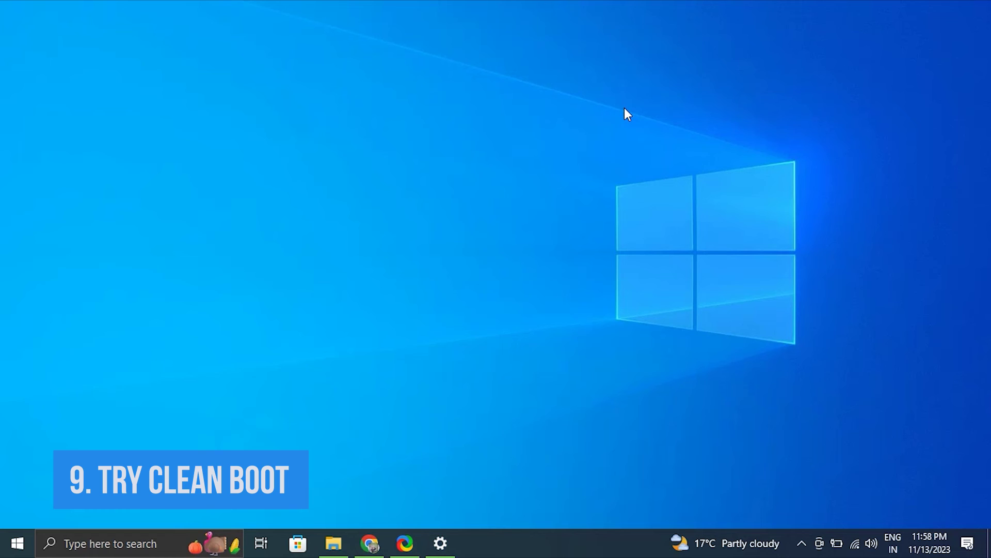
Run msconfig, check Hide all Microsoft services on the Services tab, then view Startup.
key(super+r)
text(M)
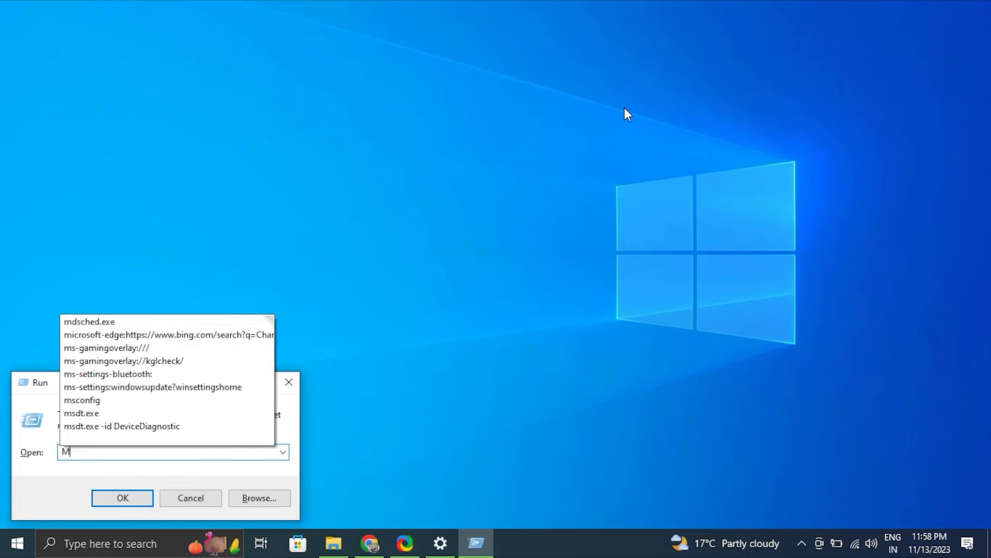
text(SCO)
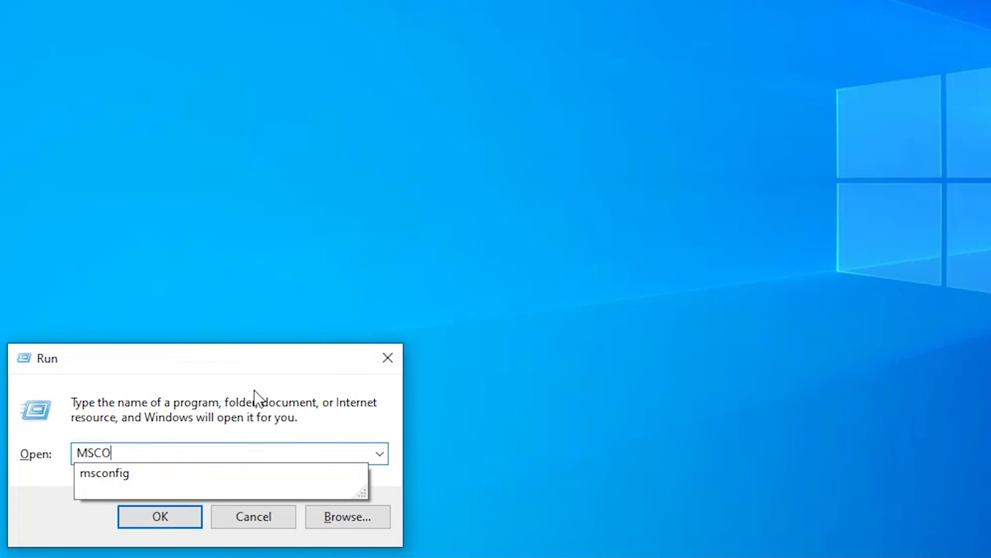
click(143, 476)
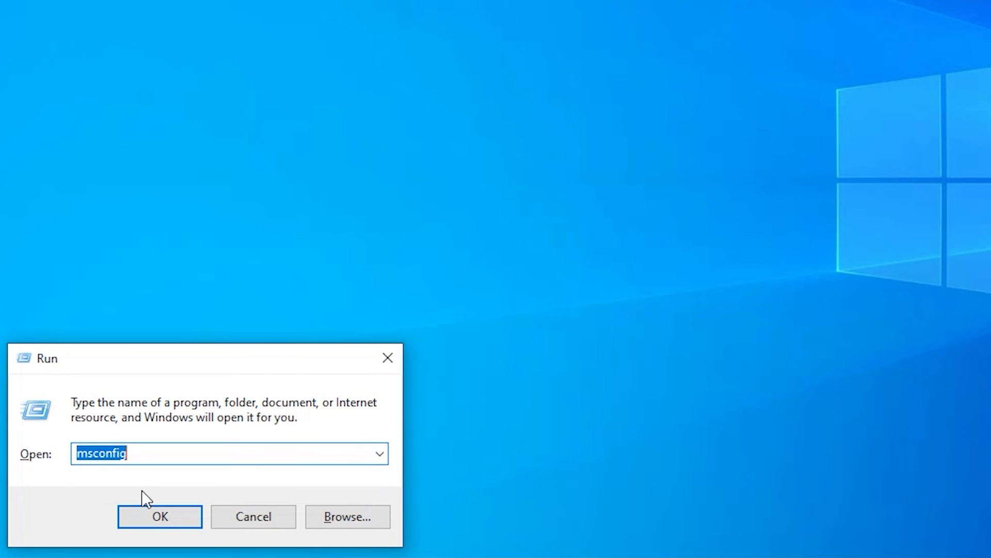
click(147, 514)
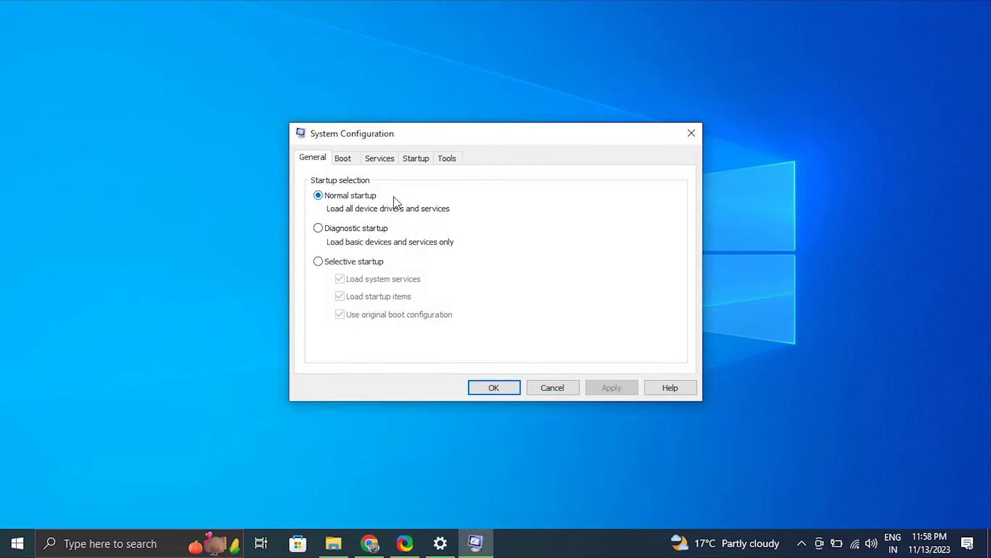
click(382, 161)
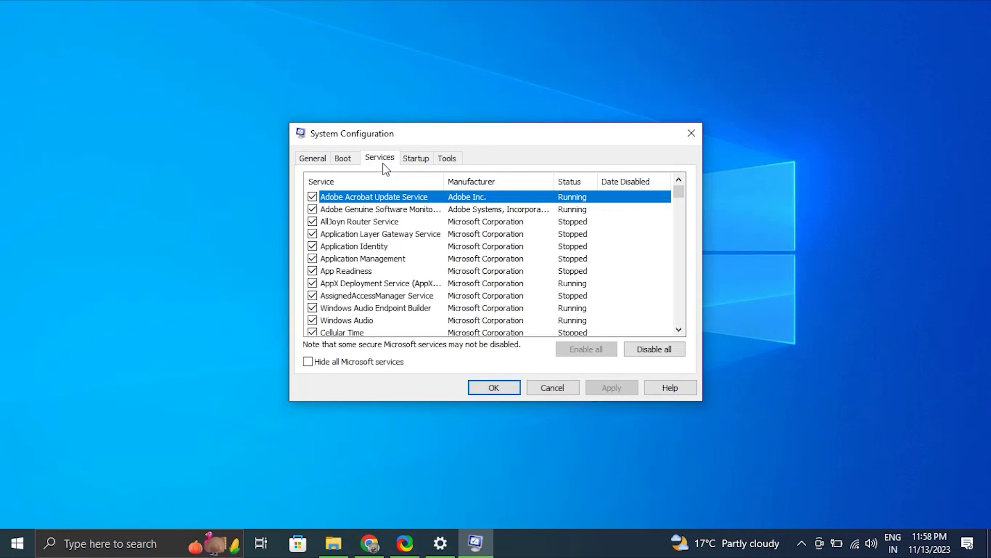
click(308, 364)
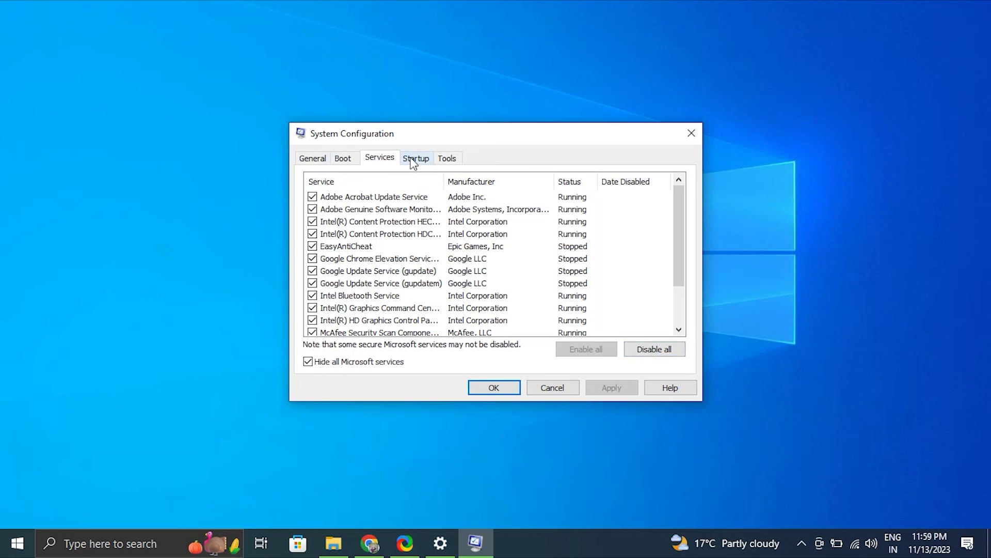
click(412, 159)
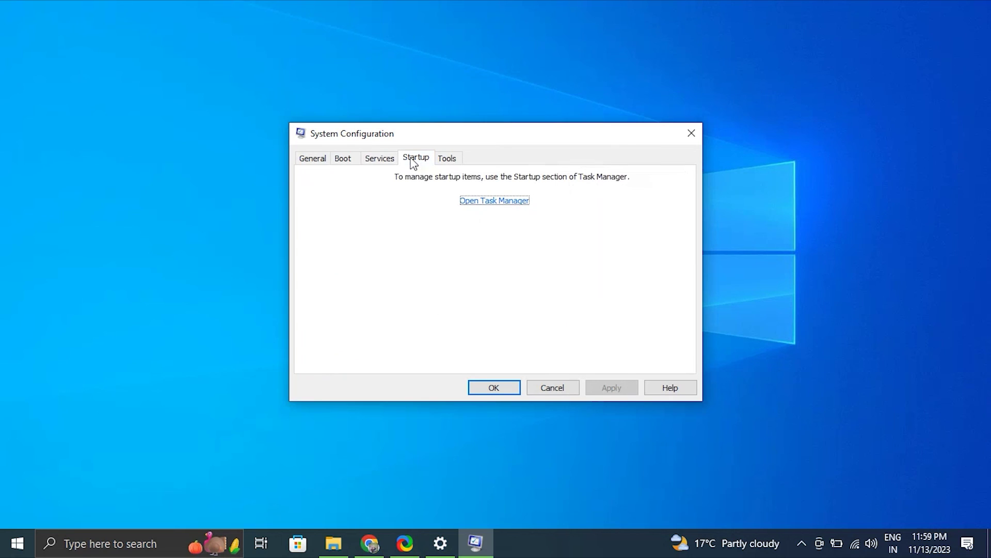
Open Task Manager's startup list and select the still-enabled ShareX entry.
click(493, 203)
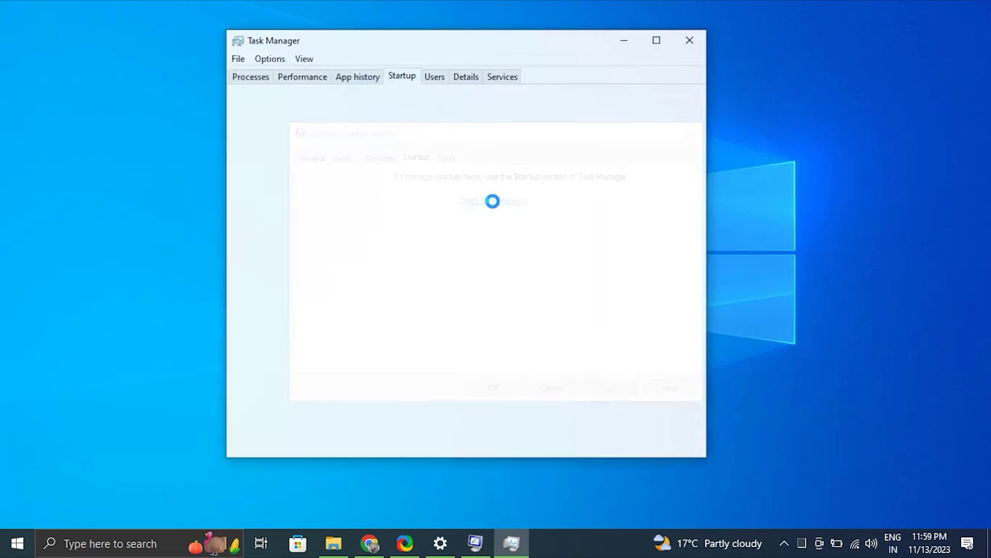
click(528, 219)
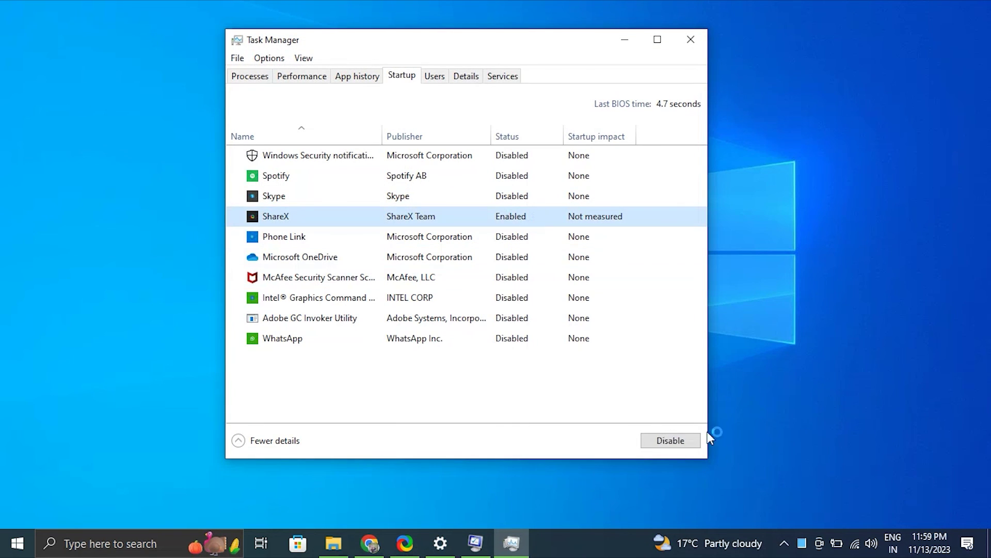